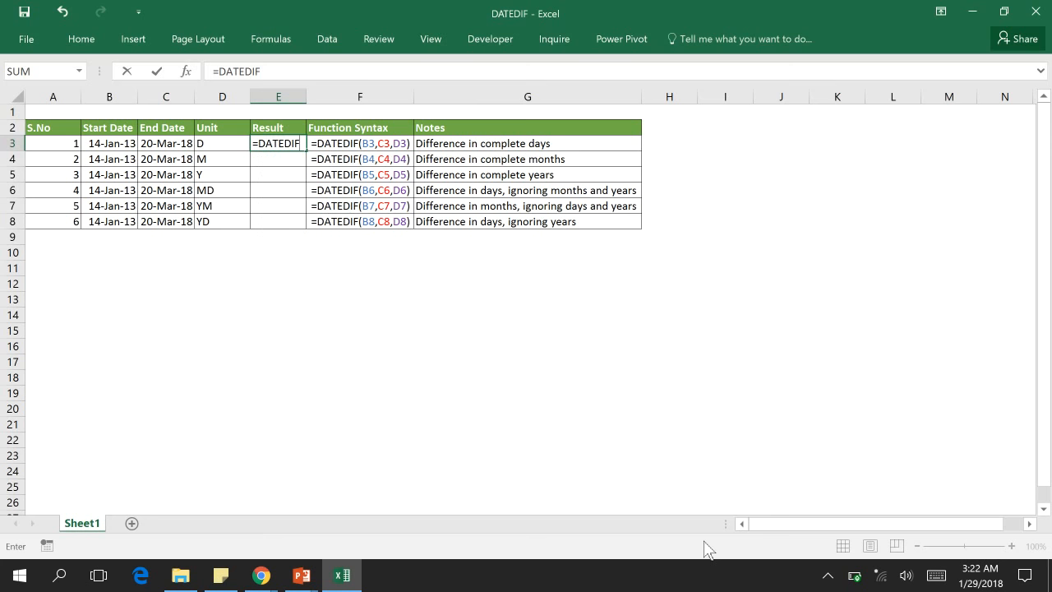
Step: Complete the DATEDIF formula in E3 with start date B3, end date C3 and unit D3
{"action": "type", "text": "("}
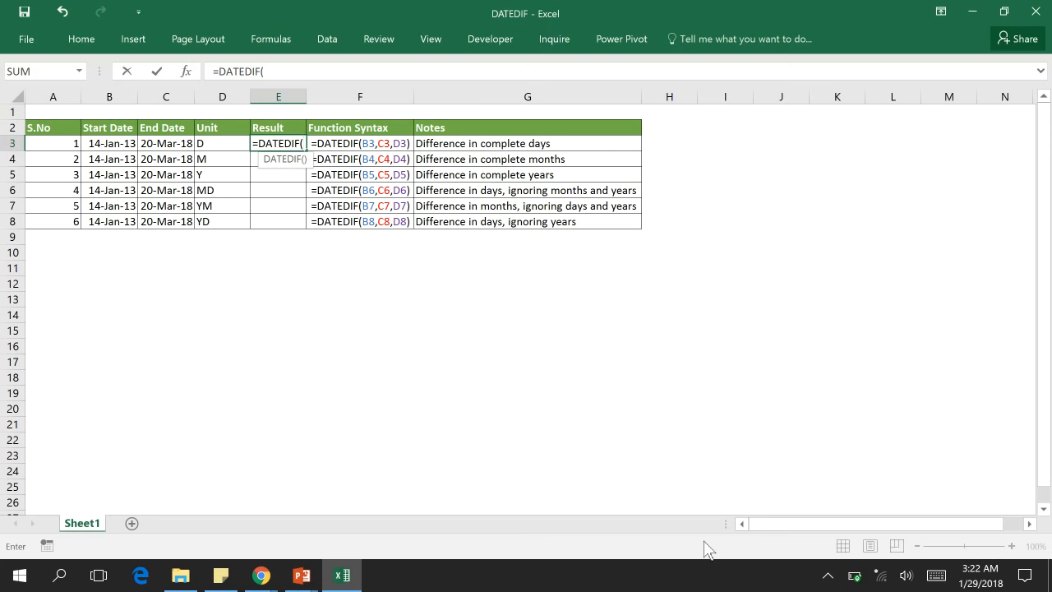
{"action": "key", "text": "Left"}
{"action": "key", "text": "Left"}
{"action": "key", "text": "Left"}
{"action": "type", "text": ","}
{"action": "key", "text": "Left"}
{"action": "key", "text": "Left"}
{"action": "type", "text": ","}
{"action": "key", "text": "Left"}
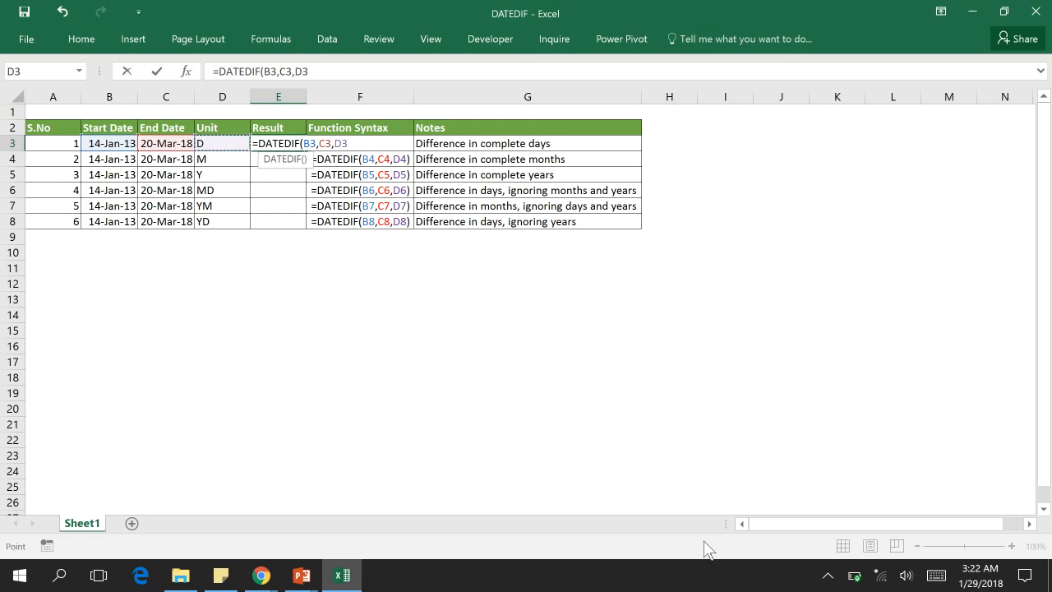
{"action": "key", "text": "ctrl+Return"}
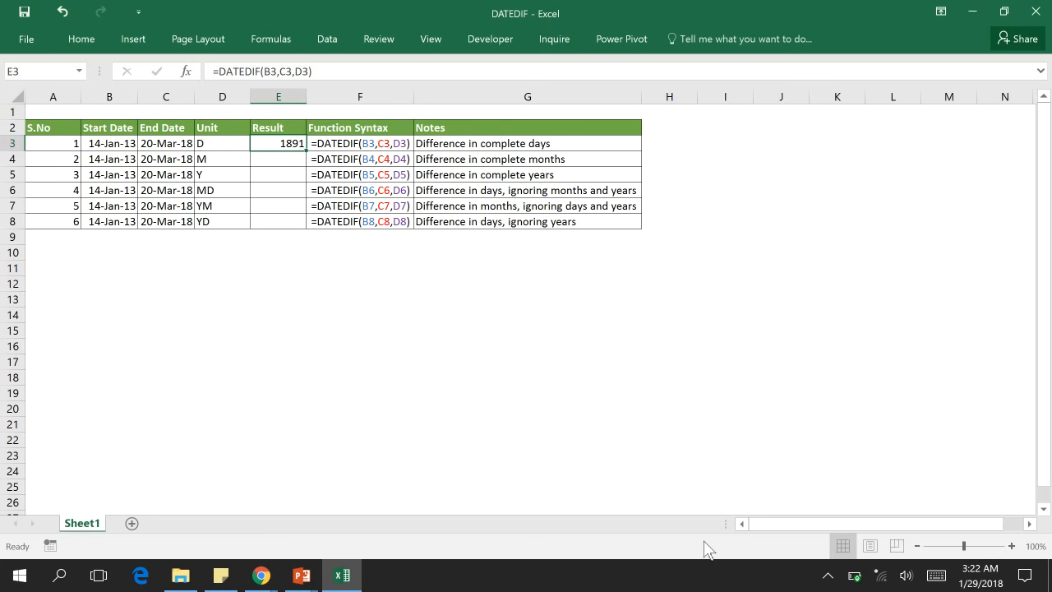
{"action": "key", "text": "Right"}
{"action": "key", "text": "Right"}
{"action": "key", "text": "Right"}
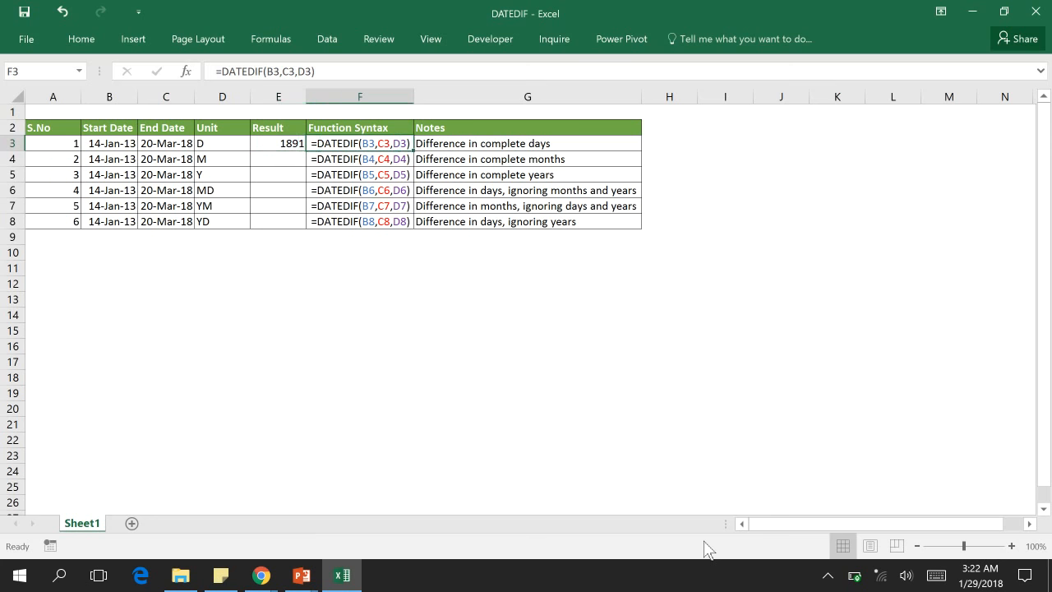
{"action": "key", "text": "Left"}
{"action": "key", "text": "Left"}
{"action": "key", "text": "Left"}
{"action": "key", "text": "Down"}
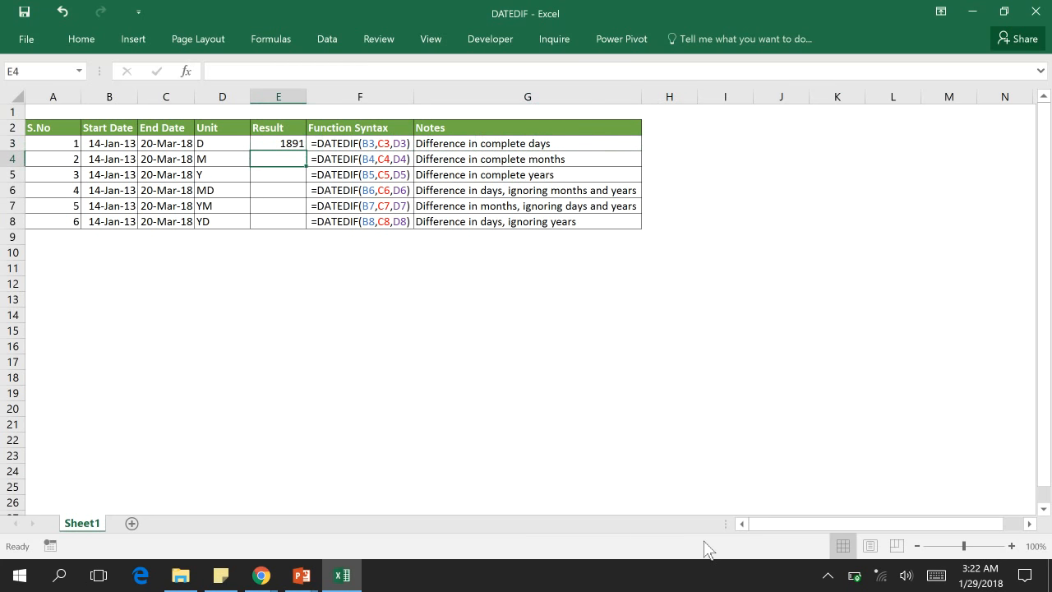
{"action": "key", "text": "Up"}
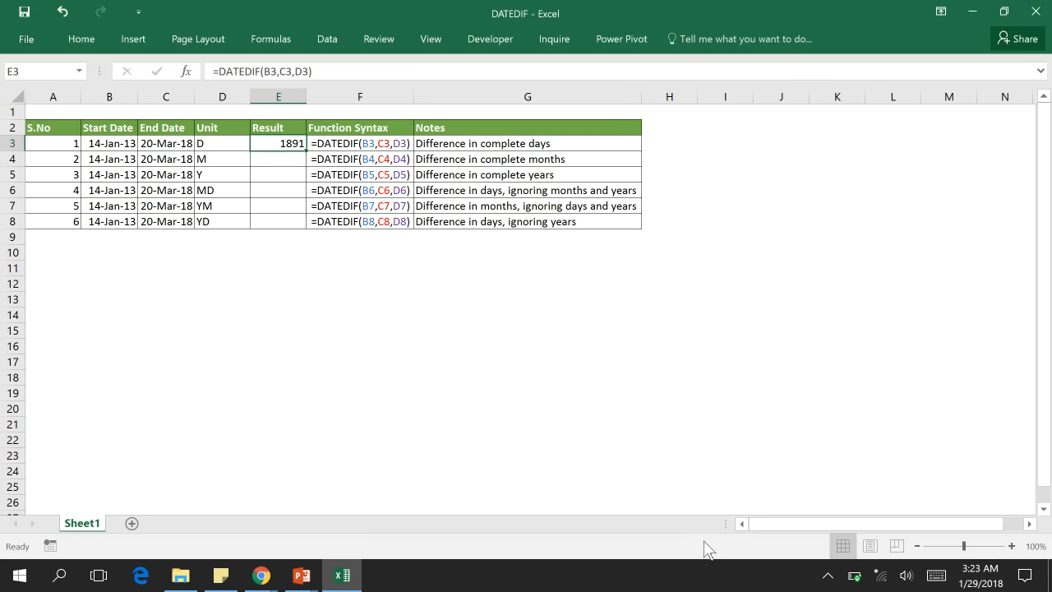
Step: Enter =DATEDIF(B4,C4,D4) in E4 to calculate the difference in complete months
{"action": "key", "text": "Down"}
{"action": "type", "text": "=DAT"}
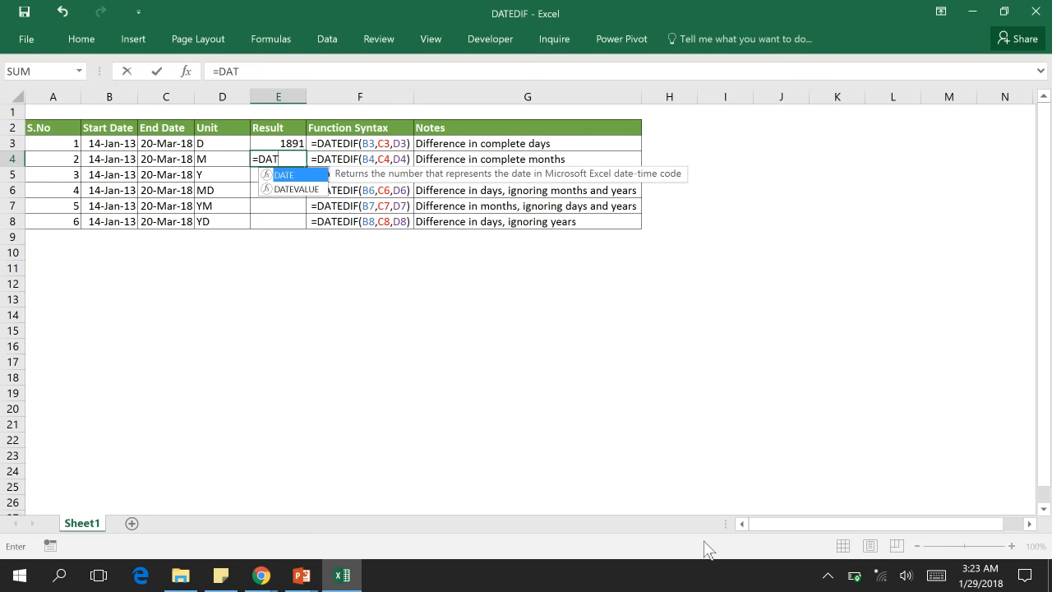
{"action": "type", "text": "EDIF("}
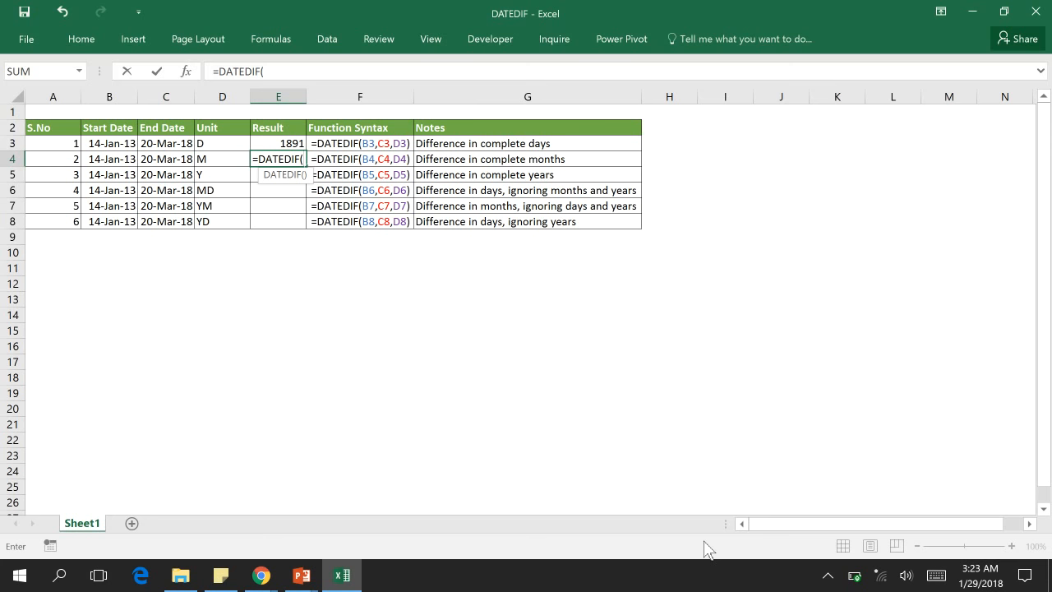
{"action": "key", "text": "Left"}
{"action": "key", "text": "Left"}
{"action": "key", "text": "Left"}
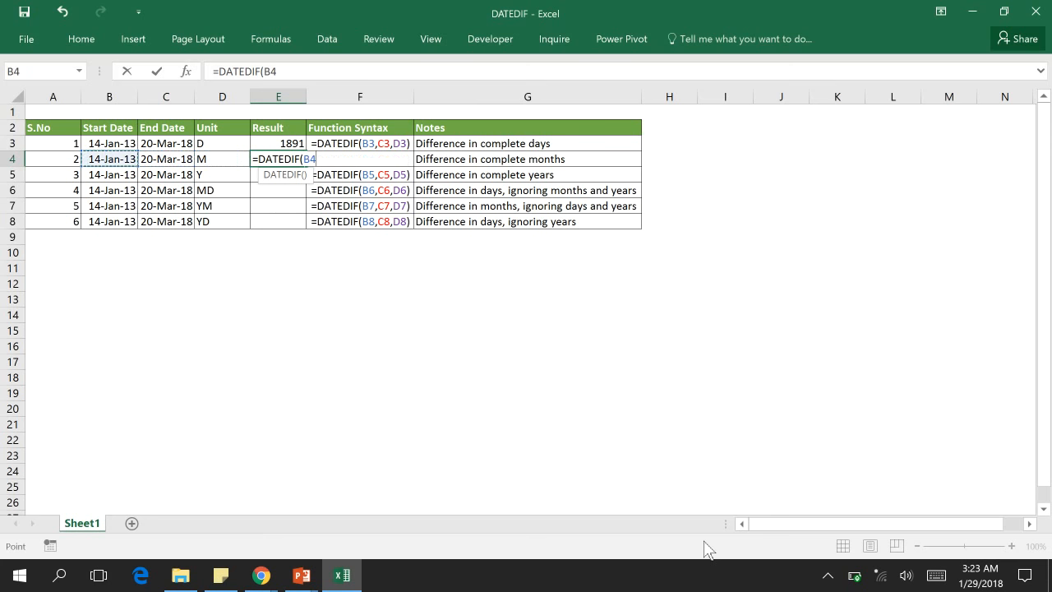
{"action": "type", "text": ","}
{"action": "key", "text": "Left"}
{"action": "key", "text": "Left"}
{"action": "type", "text": ","}
{"action": "key", "text": "Left"}
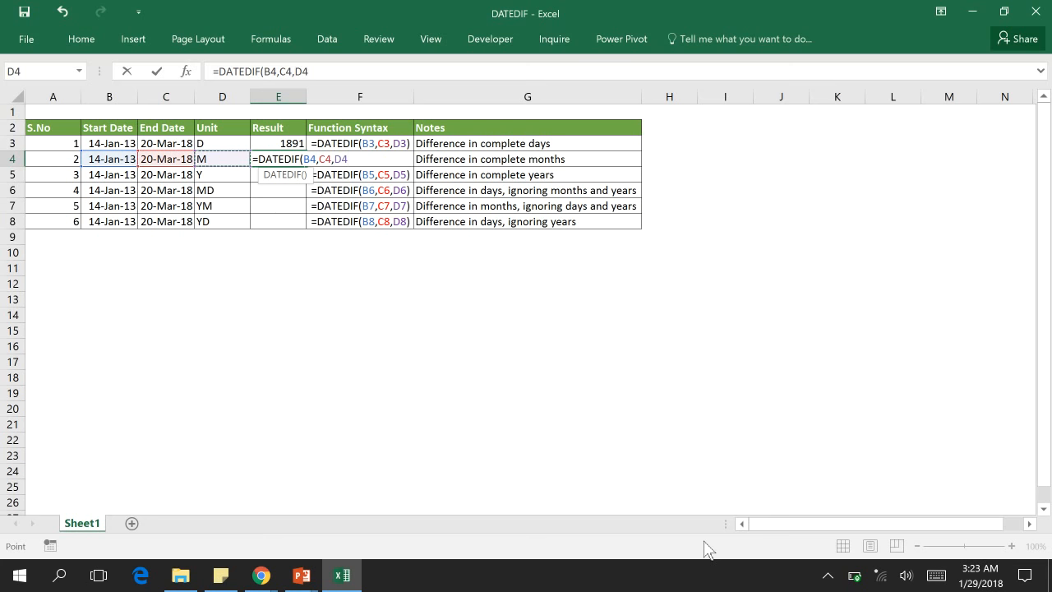
{"action": "type", "text": ")"}
{"action": "key", "text": "ctrl+Return"}
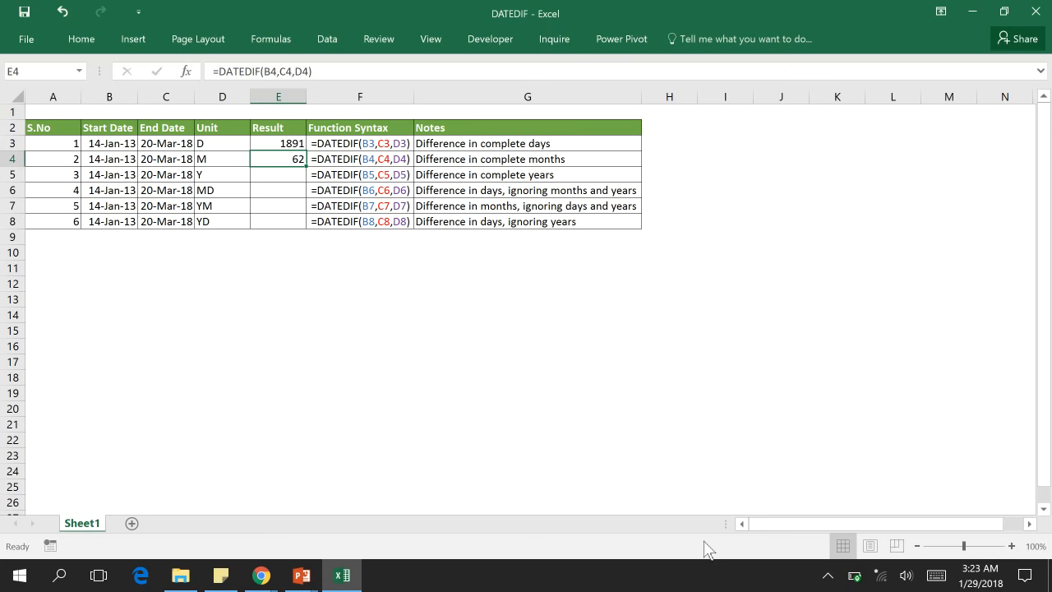
Step: Enter =DATEDIF(B5,C5,D5) in E5 to calculate the difference in complete years
{"action": "key", "text": "Down"}
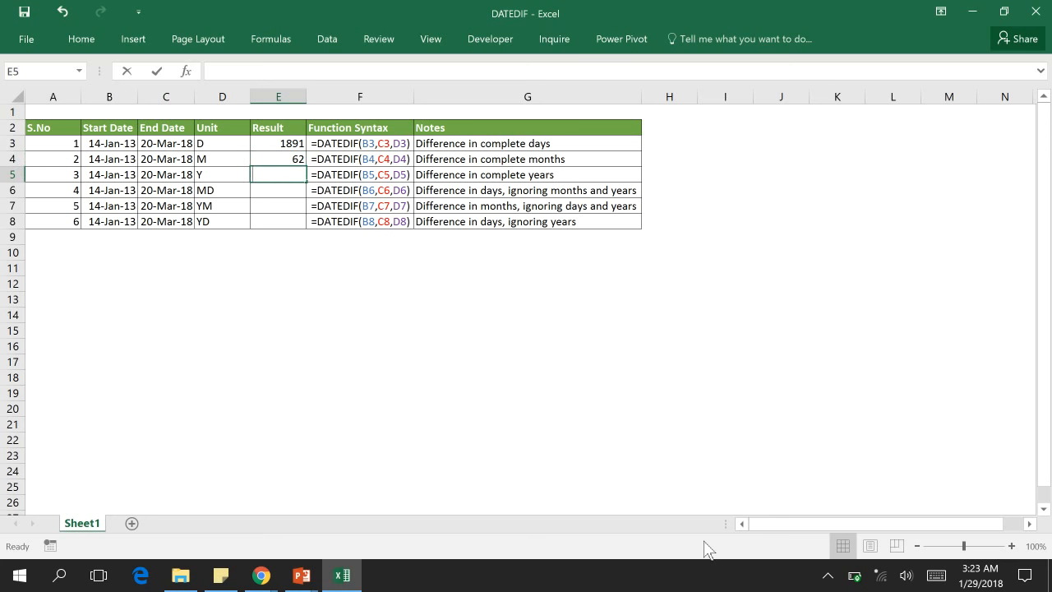
{"action": "type", "text": "=DATE"}
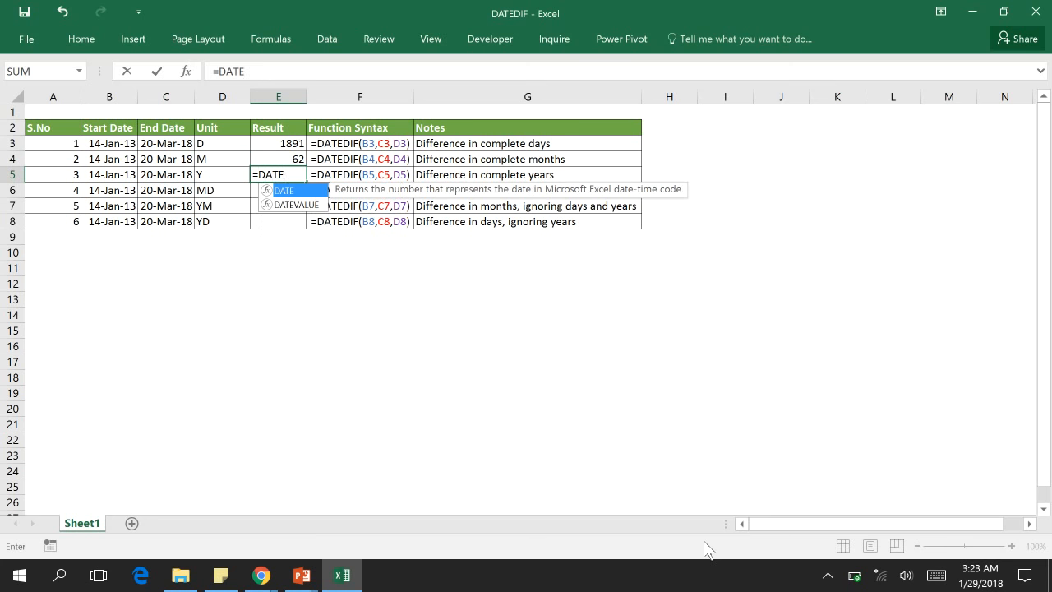
{"action": "type", "text": "DIF("}
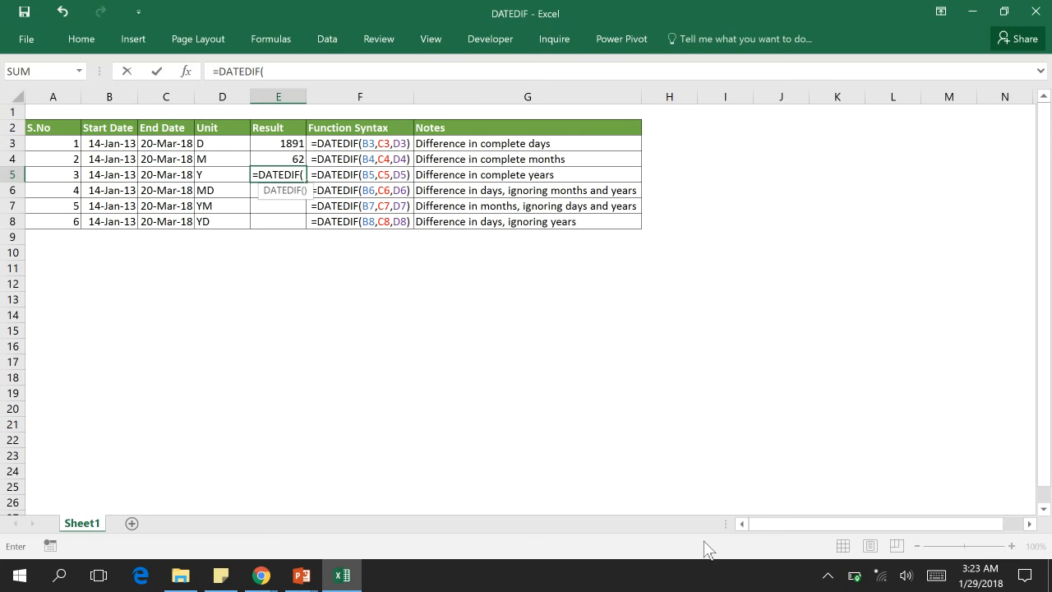
{"action": "key", "text": "Left"}
{"action": "key", "text": "Left"}
{"action": "key", "text": "Left"}
{"action": "type", "text": ","}
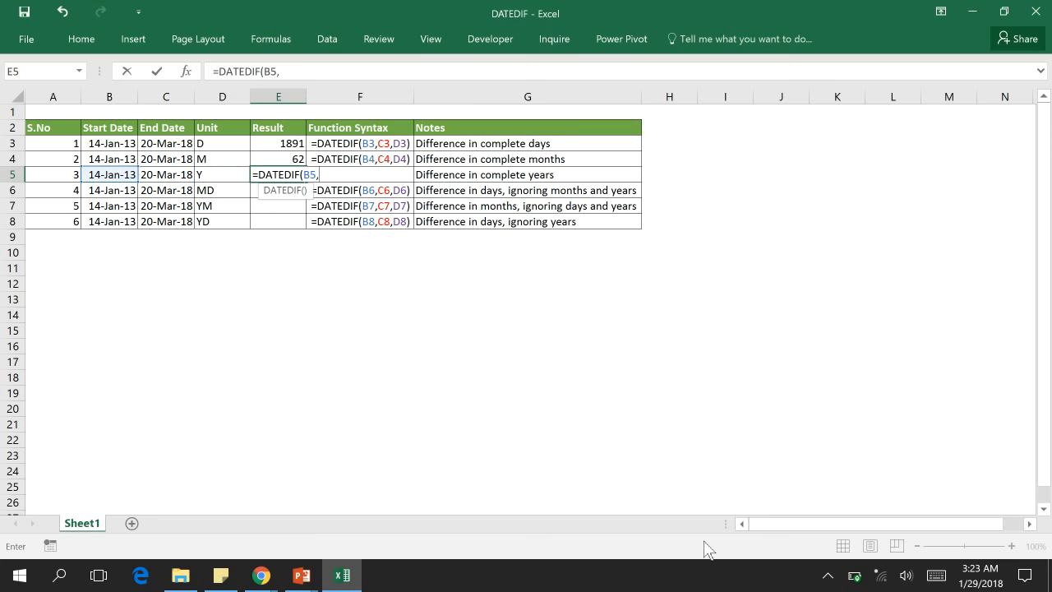
{"action": "key", "text": "Left"}
{"action": "key", "text": "Left"}
{"action": "type", "text": ","}
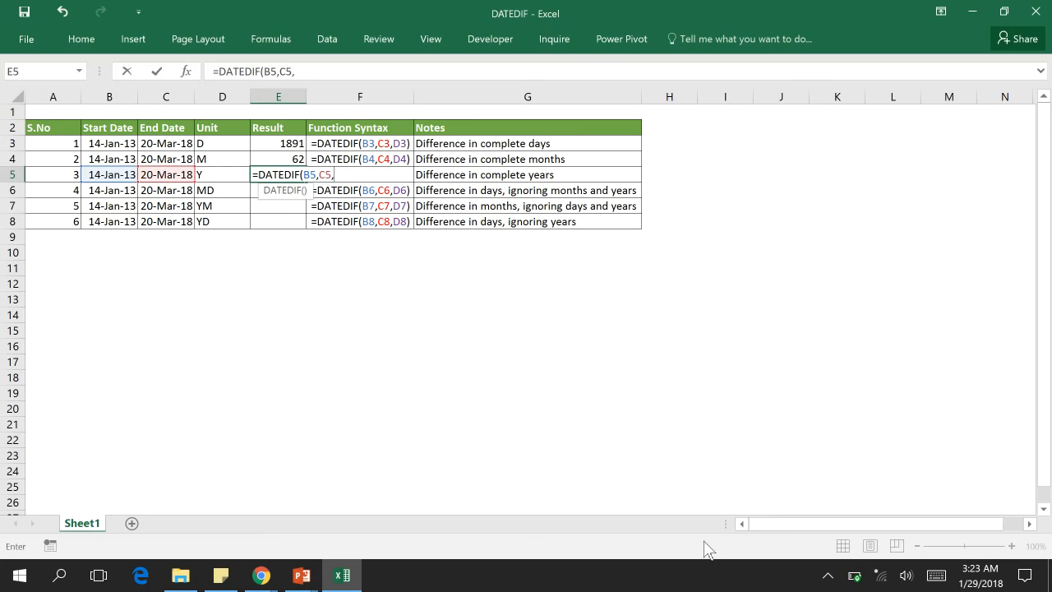
{"action": "key", "text": "Left"}
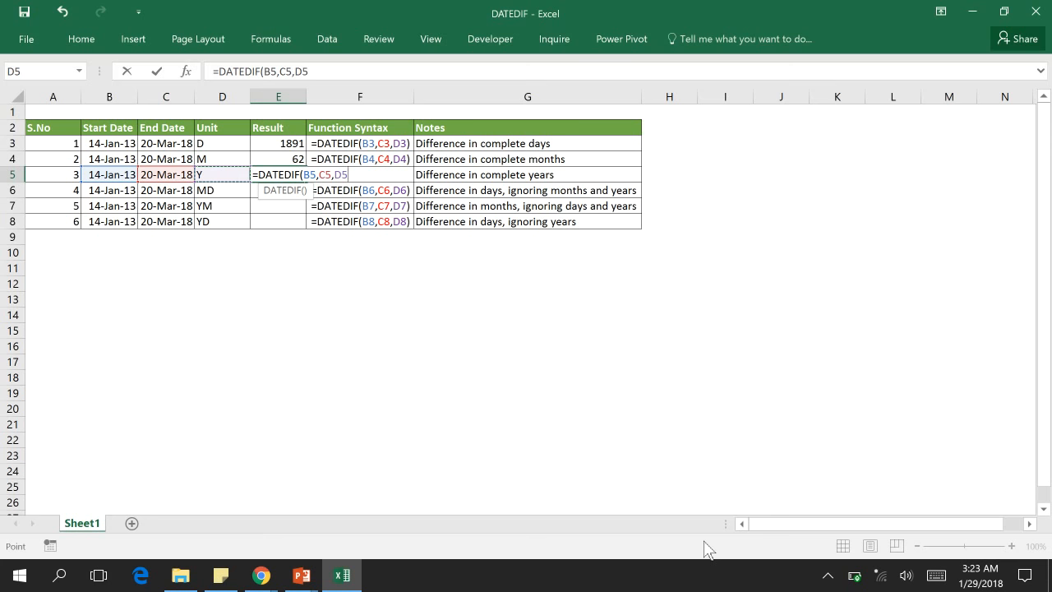
{"action": "key", "text": "ctrl+Return"}
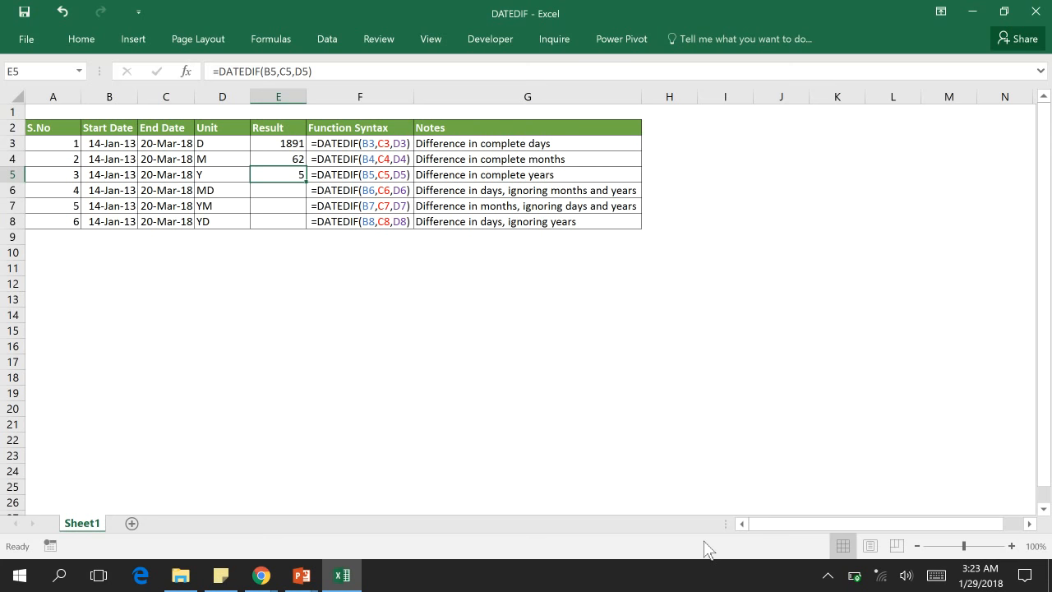
Step: Enter =DATEDIF(B6,C6,D6) in E6 to calculate the difference in days, ignoring months and years
{"action": "key", "text": "Down"}
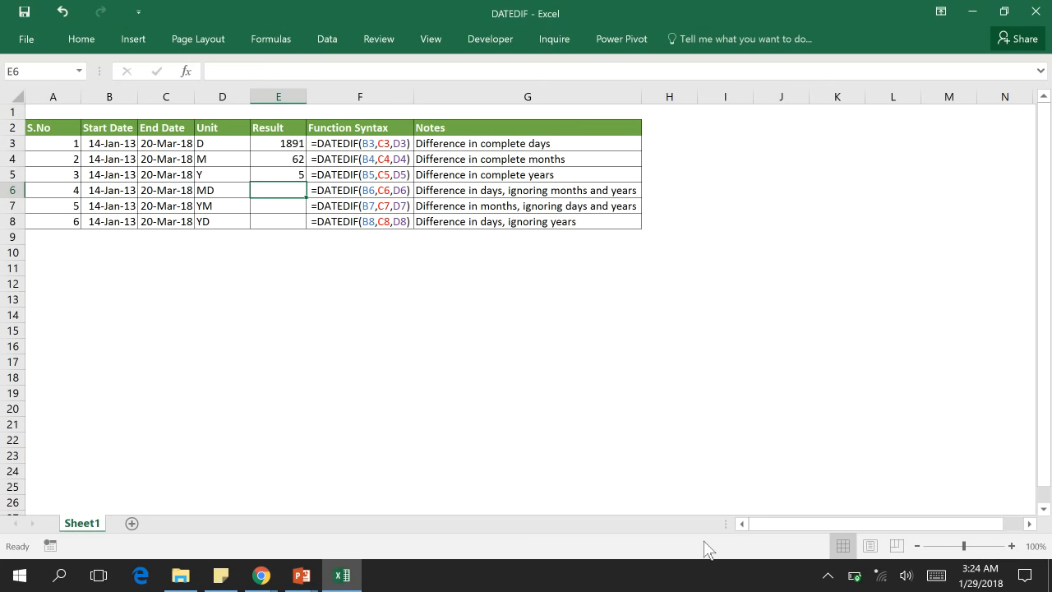
{"action": "type", "text": "="}
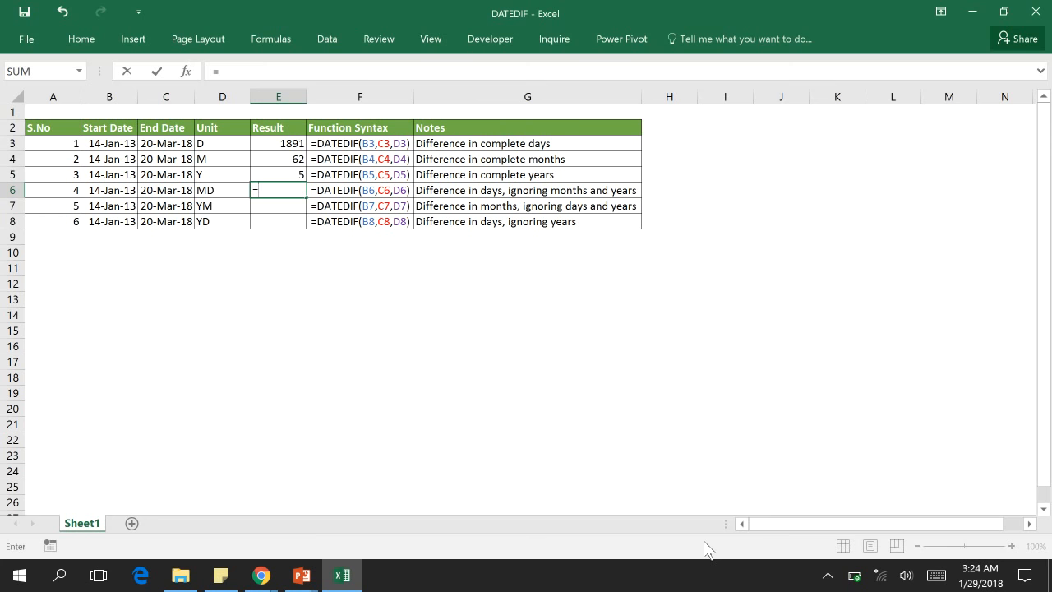
{"action": "type", "text": "DATEDIF("}
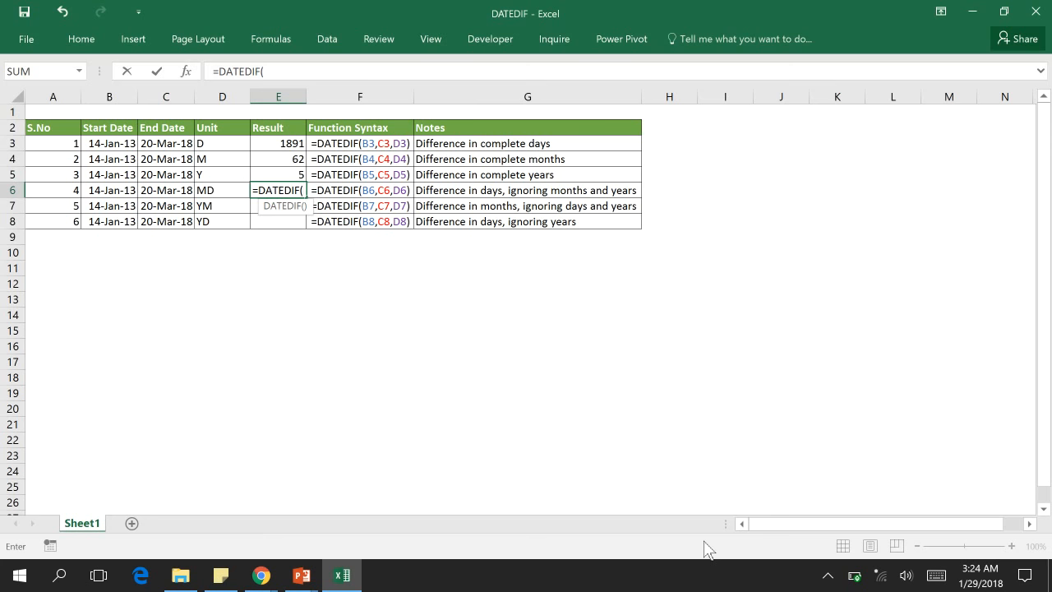
{"action": "key", "text": "Left"}
{"action": "key", "text": "Left"}
{"action": "key", "text": "Left"}
{"action": "type", "text": ","}
{"action": "key", "text": "Left"}
{"action": "key", "text": "Left"}
{"action": "type", "text": ","}
{"action": "key", "text": "Left"}
{"action": "type", "text": ")"}
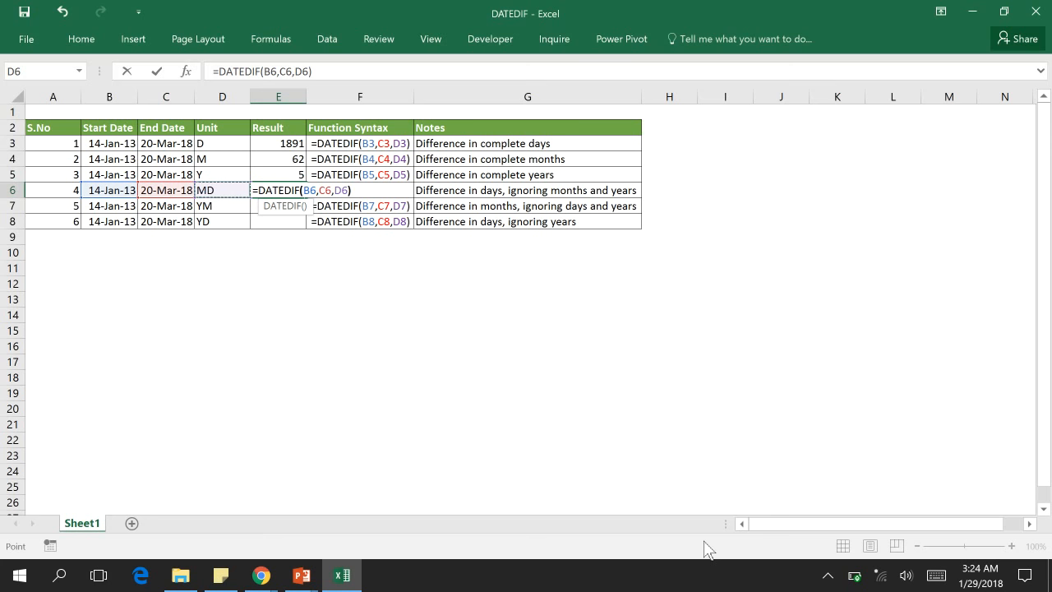
{"action": "key", "text": "Return"}
{"action": "key", "text": "Up"}
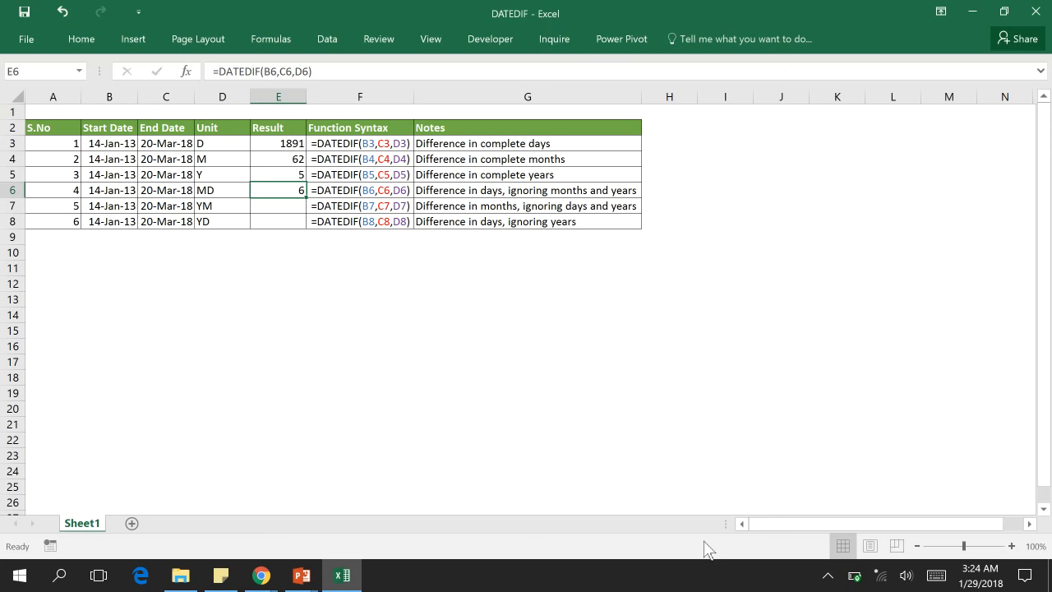
{"action": "key", "text": "Left"}
{"action": "key", "text": "Left"}
{"action": "key", "text": "Left"}
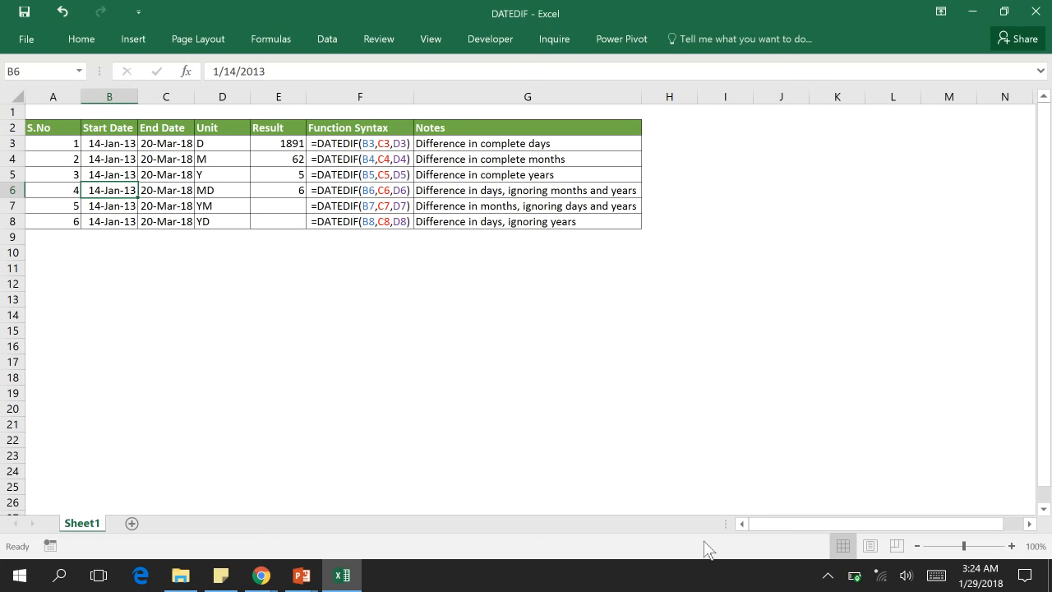
{"action": "key", "text": "Right"}
{"action": "key", "text": "Right"}
{"action": "key", "text": "Right"}
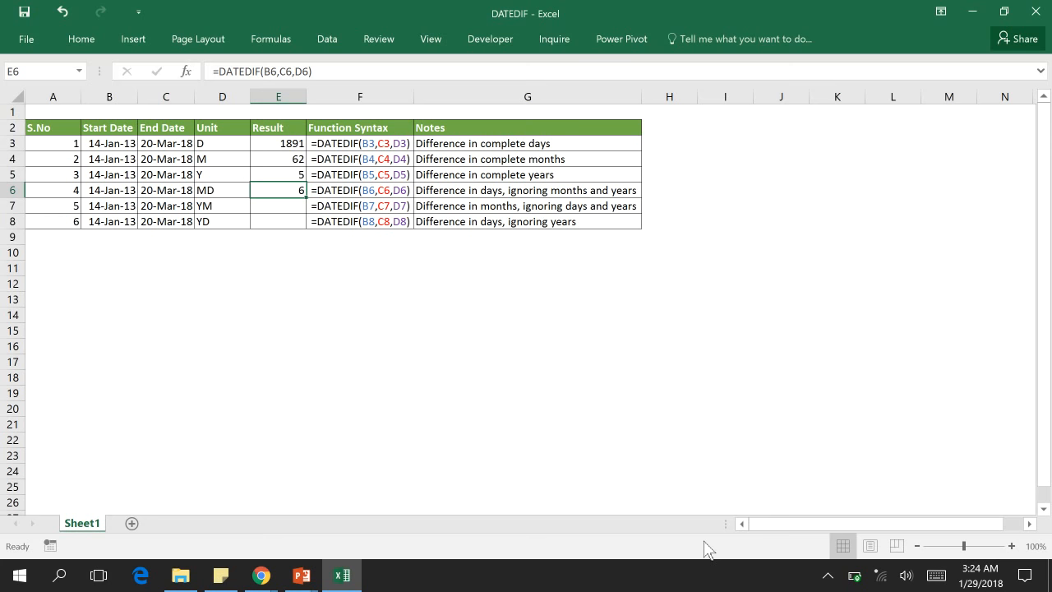
Step: Enter =DATEDIF(B7,C7,D7) in E7 to calculate the difference in months, ignoring days and years
{"action": "key", "text": "Down"}
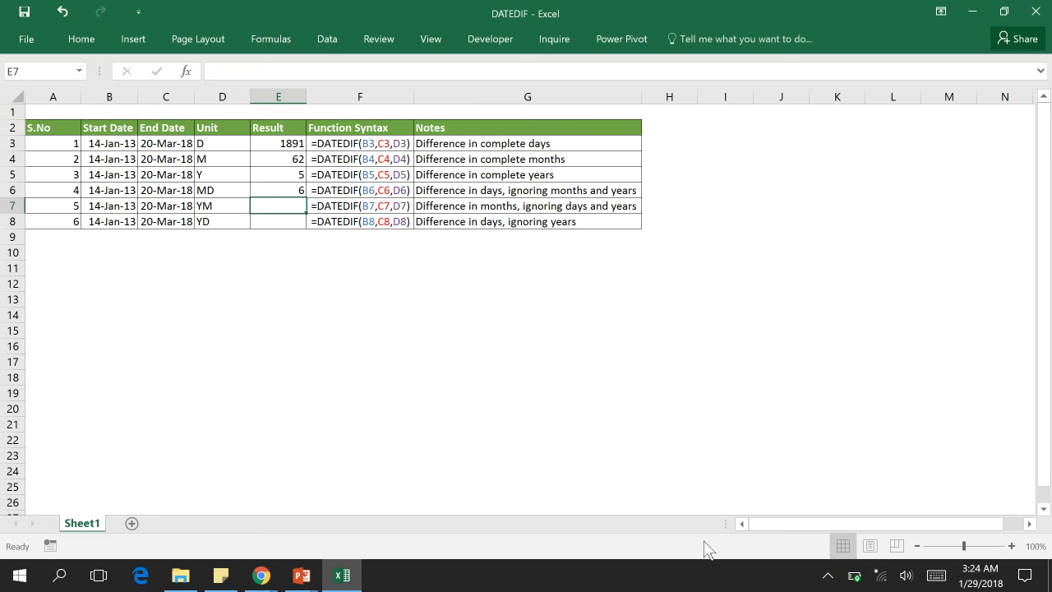
{"action": "type", "text": "=DA"}
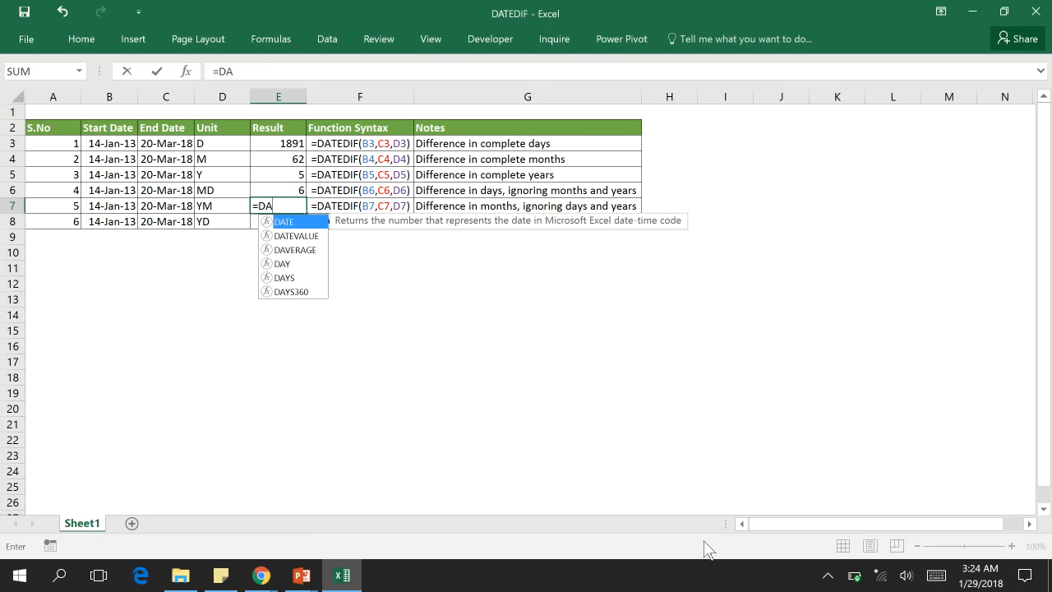
{"action": "type", "text": "TEDIF"}
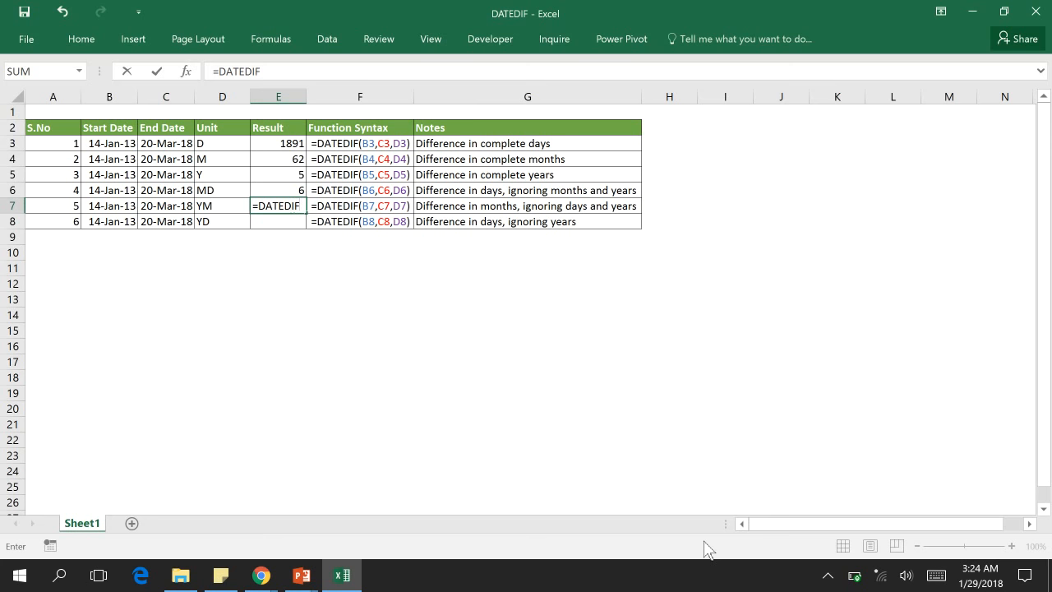
{"action": "type", "text": "("}
{"action": "key", "text": "Left"}
{"action": "key", "text": "Left"}
{"action": "key", "text": "Left"}
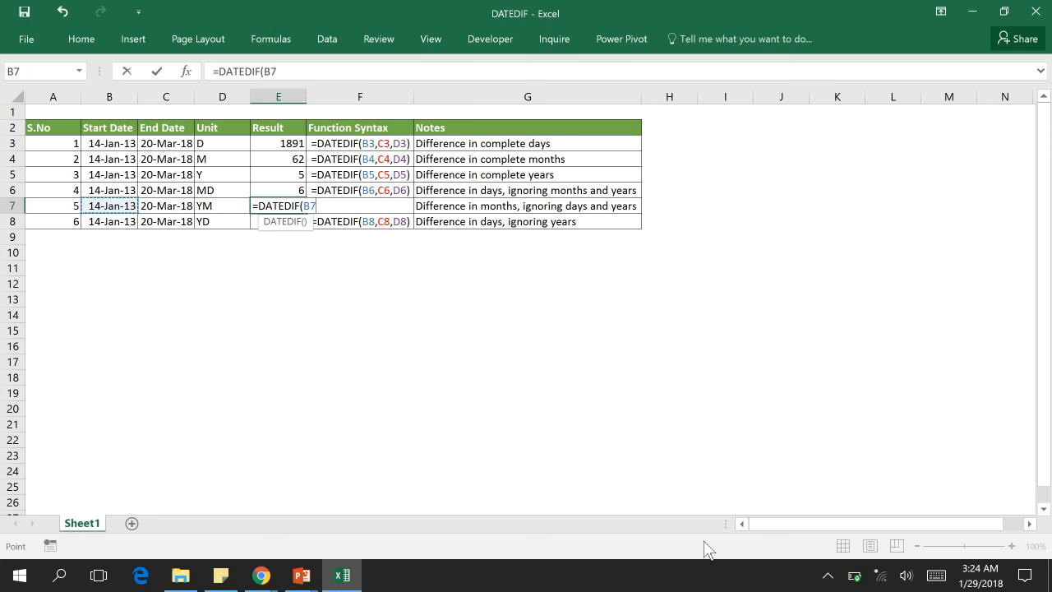
{"action": "type", "text": ","}
{"action": "key", "text": "Left"}
{"action": "key", "text": "Left"}
{"action": "type", "text": ","}
{"action": "key", "text": "Left"}
{"action": "type", "text": ")"}
{"action": "key", "text": "Tab"}
{"action": "key", "text": "Left"}
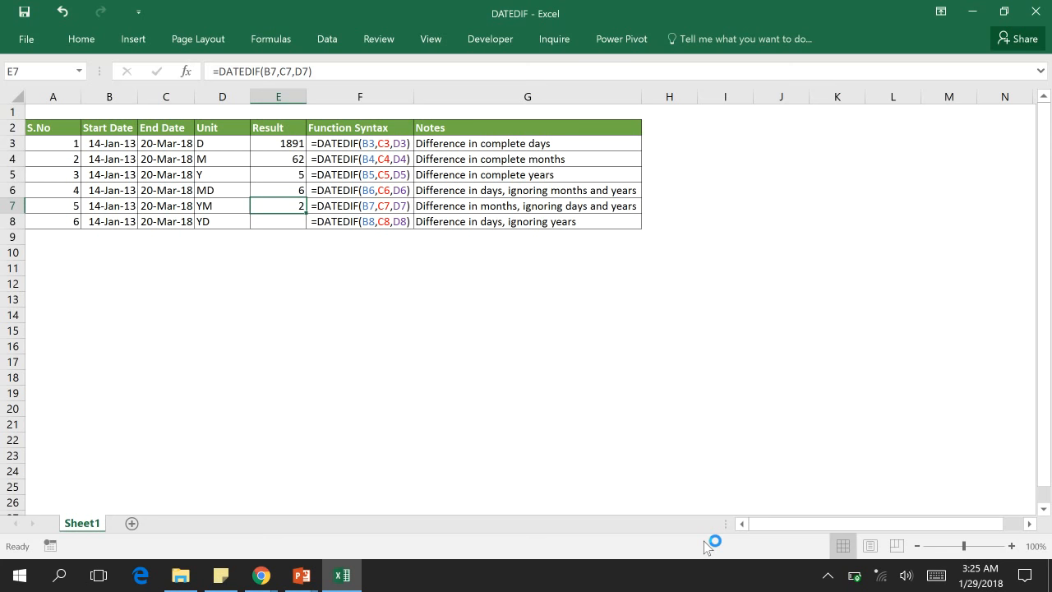
Step: Enter =DATEDIF(B8,C8,D8) in E8 to calculate the difference in days, ignoring years
{"action": "key", "text": "Down"}
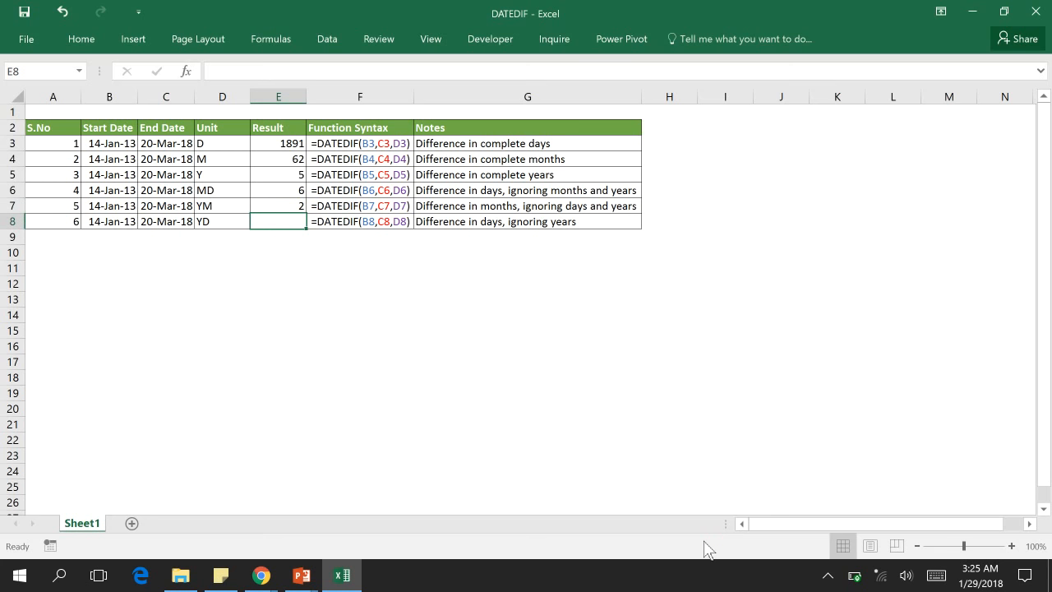
{"action": "type", "text": "=DATEDIF("}
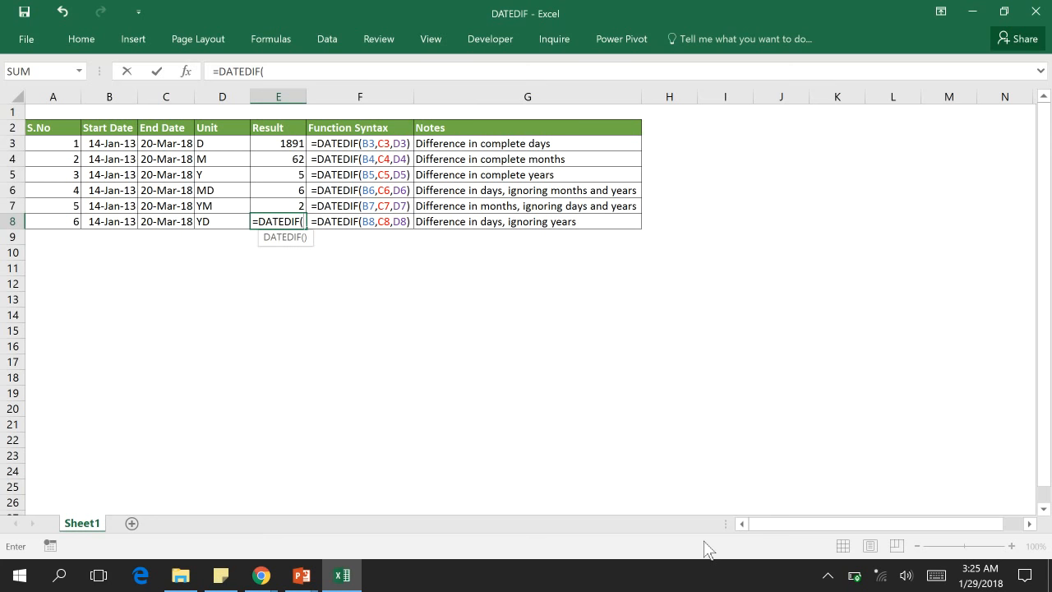
{"action": "key", "text": "Left"}
{"action": "key", "text": "Left"}
{"action": "key", "text": "Left"}
{"action": "type", "text": ","}
{"action": "key", "text": "Left"}
{"action": "key", "text": "Left"}
{"action": "type", "text": ","}
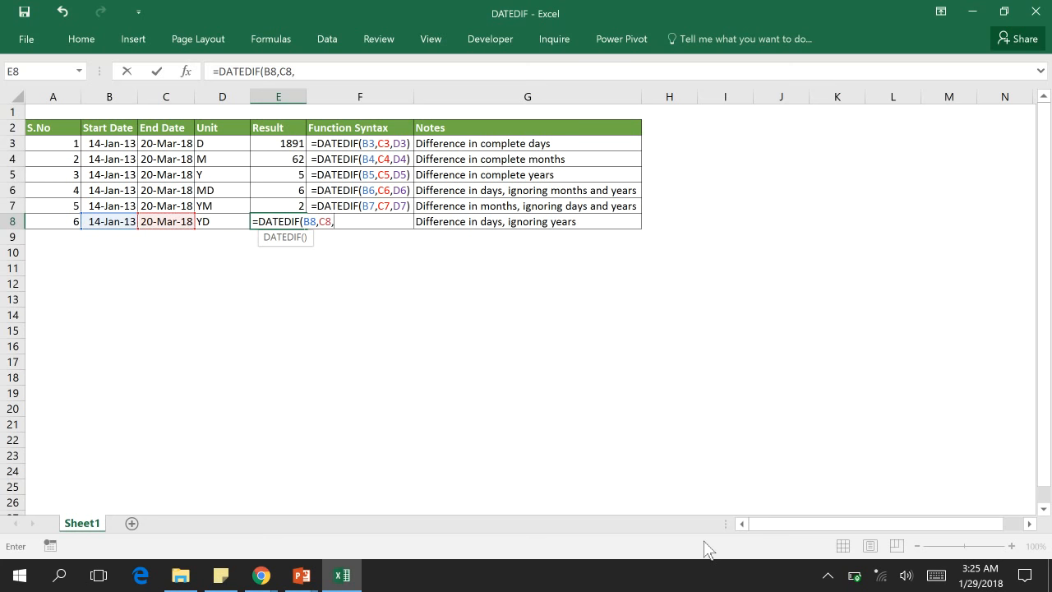
{"action": "key", "text": "Left"}
{"action": "type", "text": ")"}
{"action": "key", "text": "ctrl+Return"}
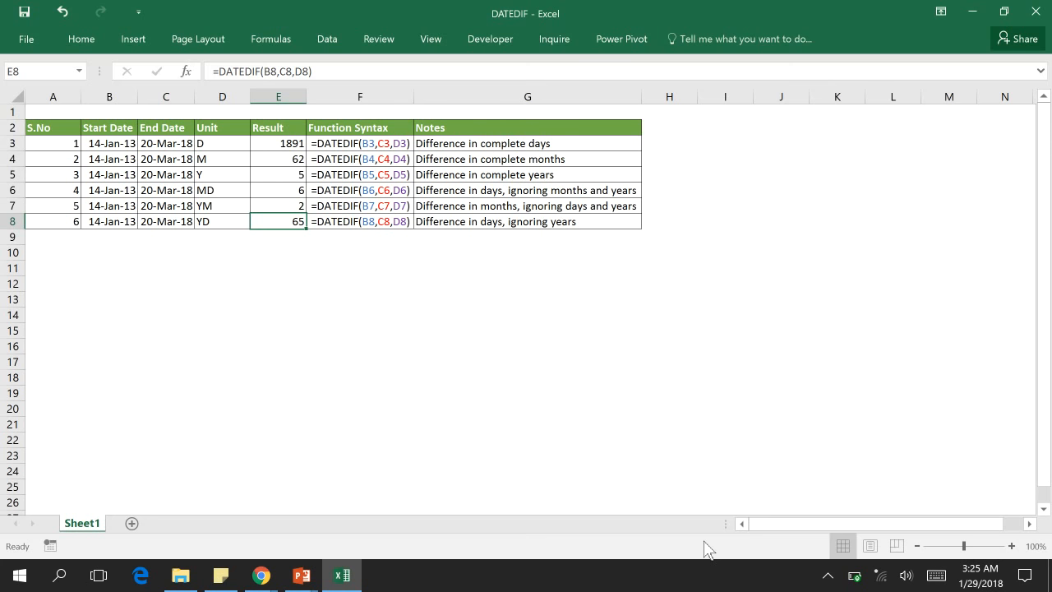
{"action": "key", "text": "alt+Tab"}
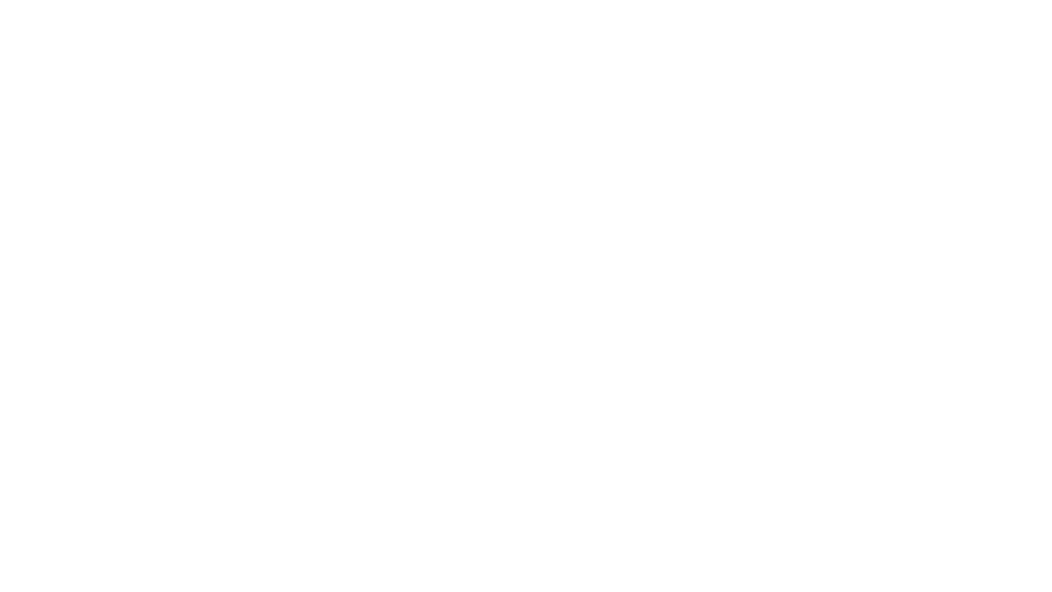
{"action": "key", "text": "Right"}
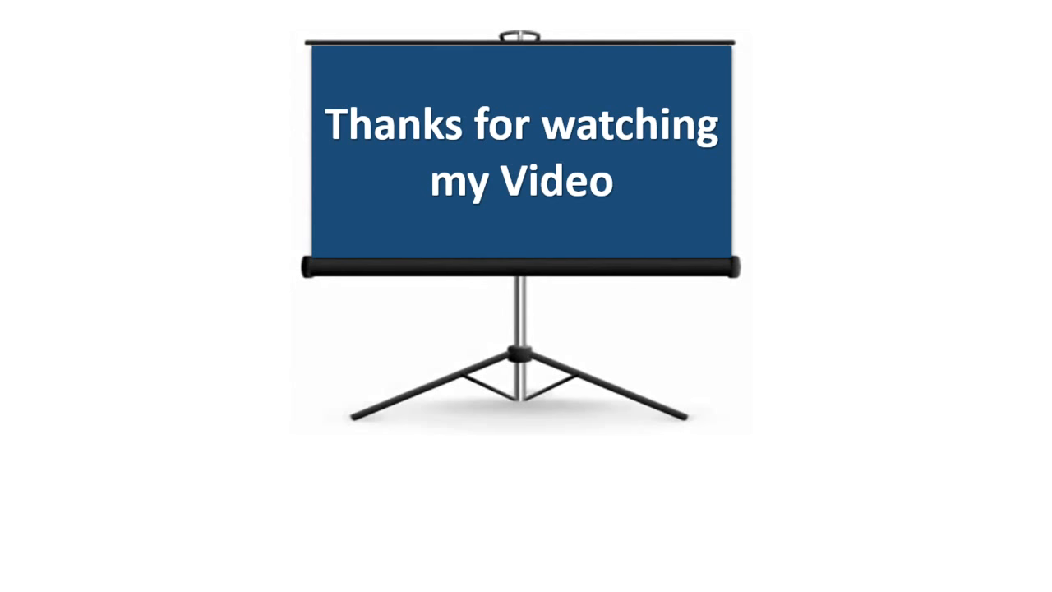